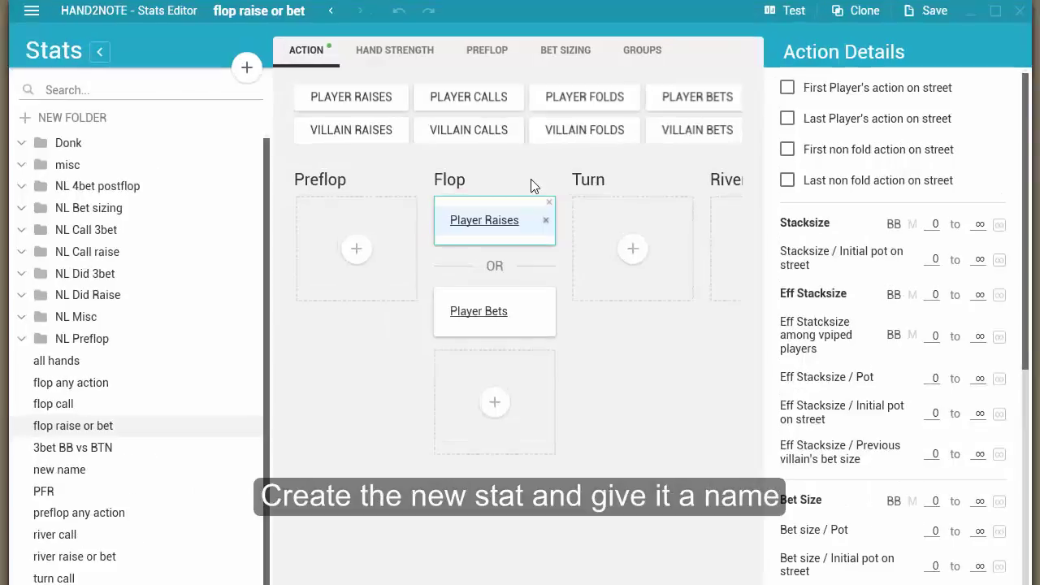
- Create a new stat and name it "3BET BB vs BTN"
click(247, 67)
click(248, 11)
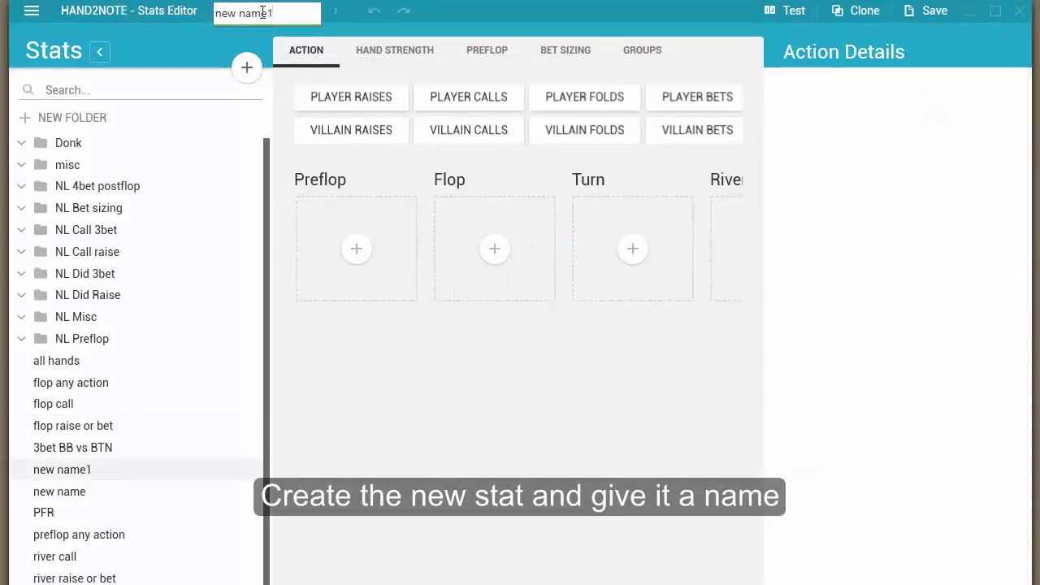
key(ctrl+a)
text(3BET)
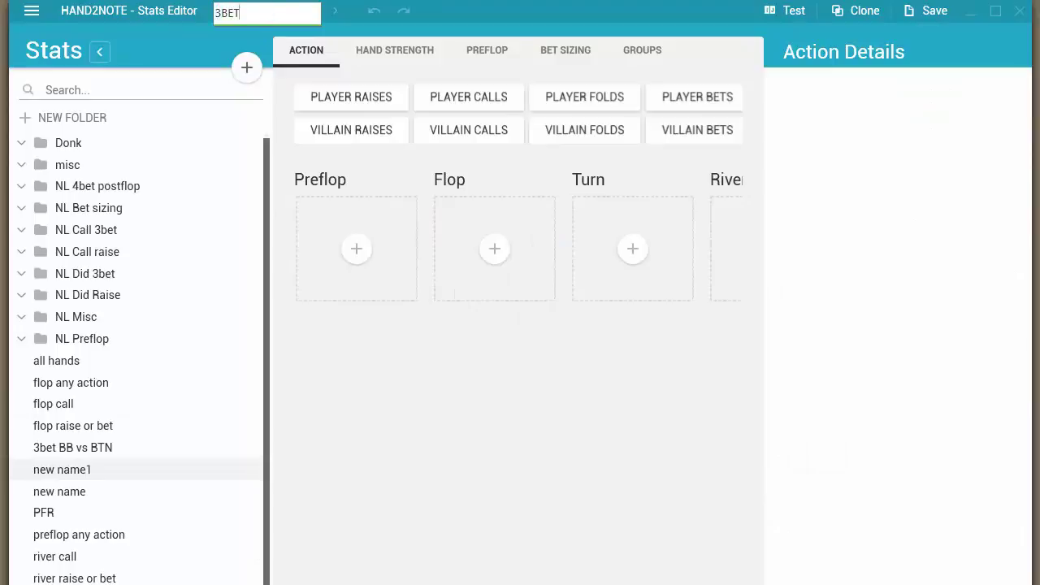
text( BB vs BTN)
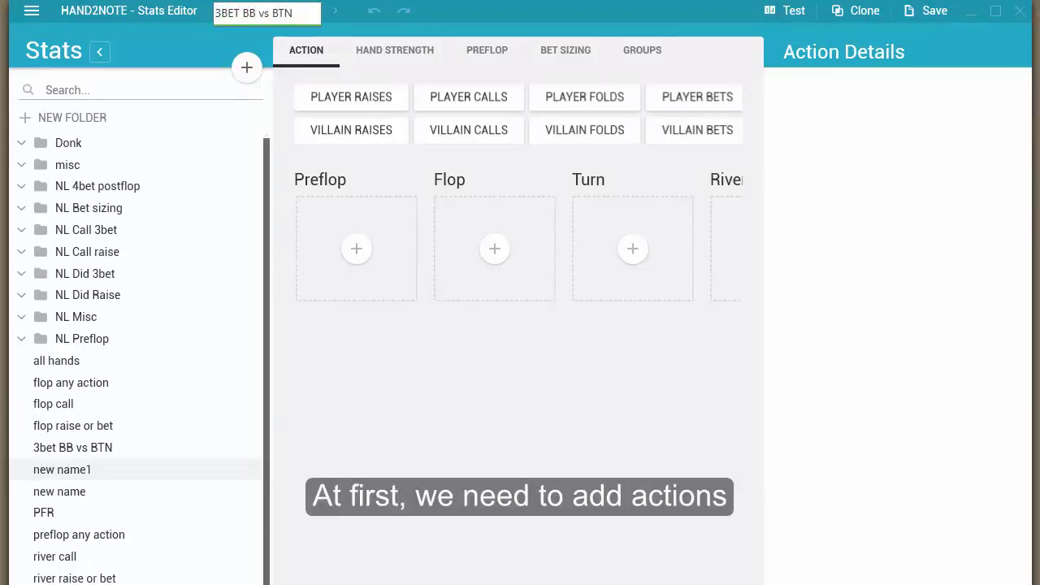
key(Return)
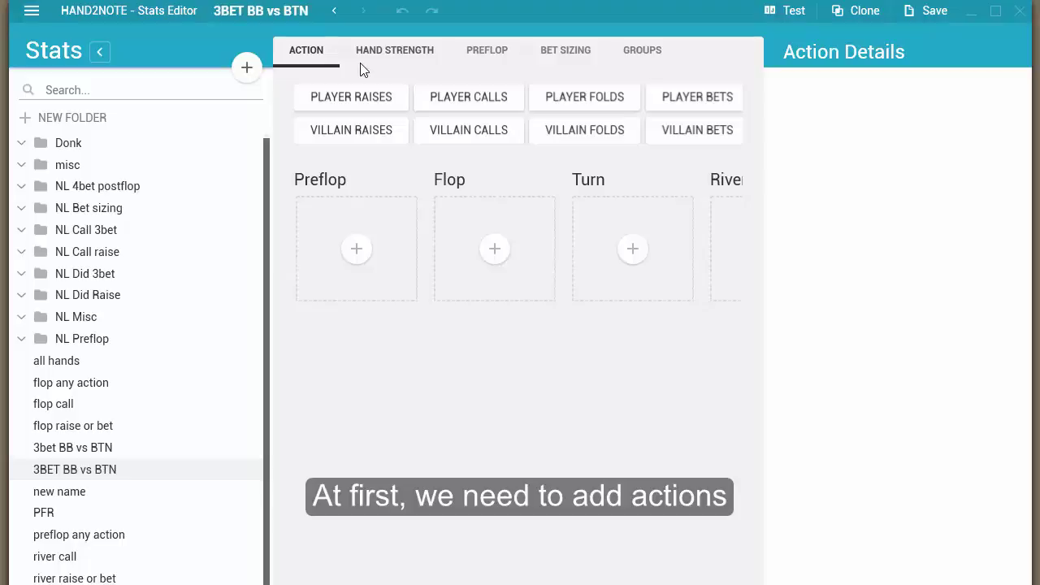
- Add a preflop action row in which the villain raises, followed by the player raising
click(351, 257)
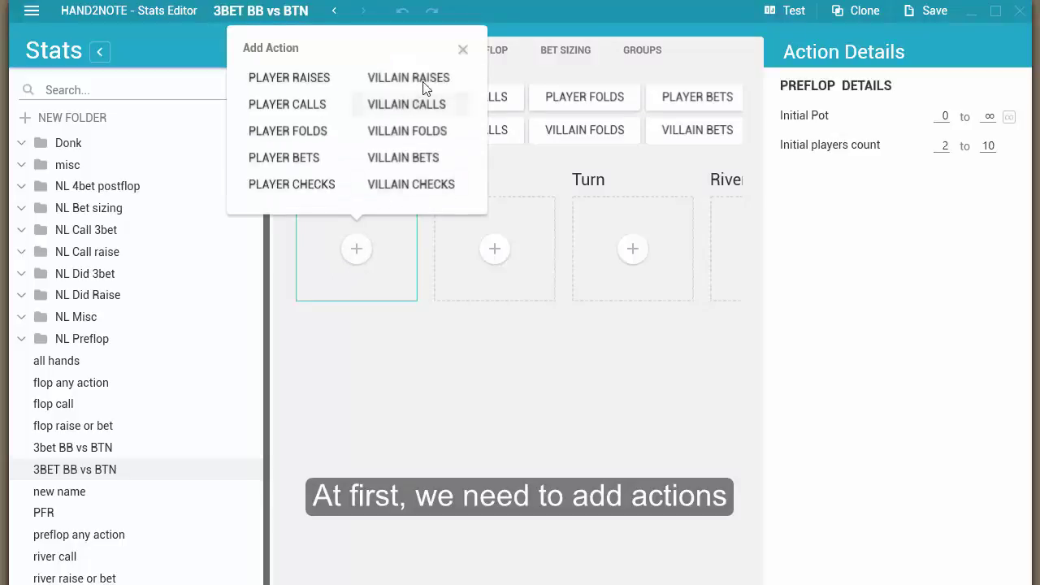
click(426, 80)
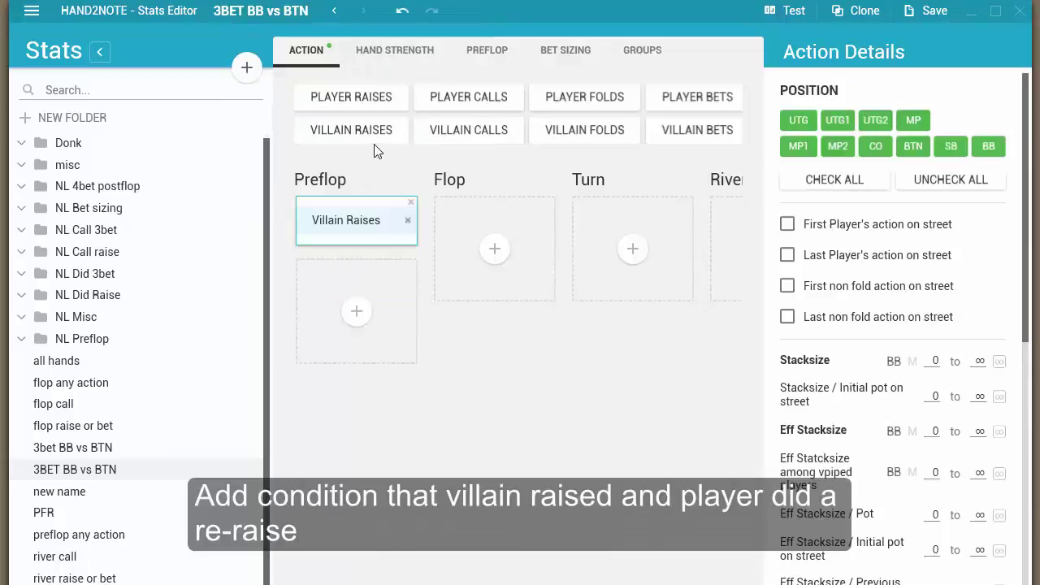
click(368, 96)
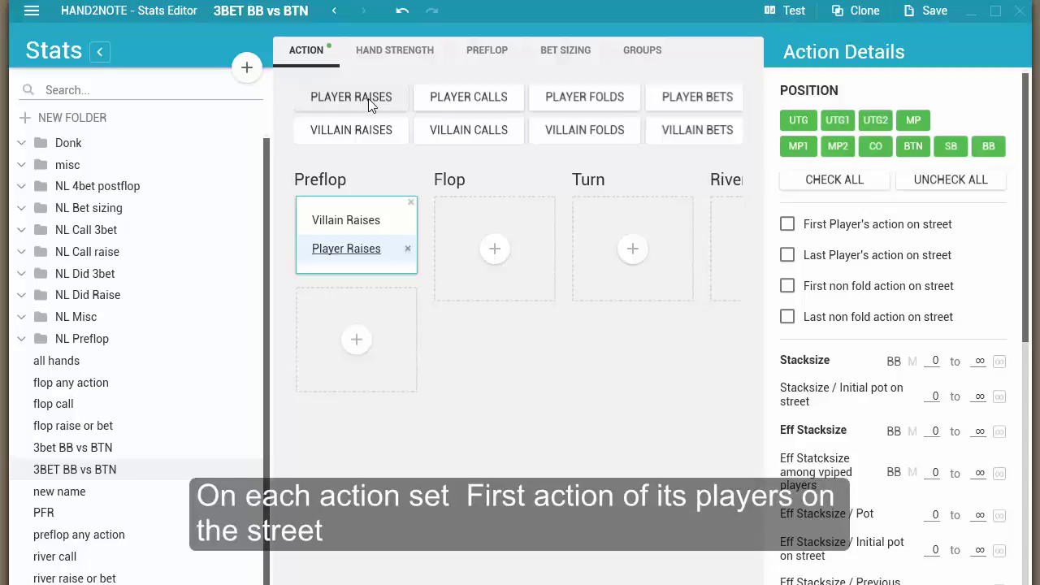
- Enable First Player's action on street for both preflop raises, and test the stat to review the matching hands
click(377, 229)
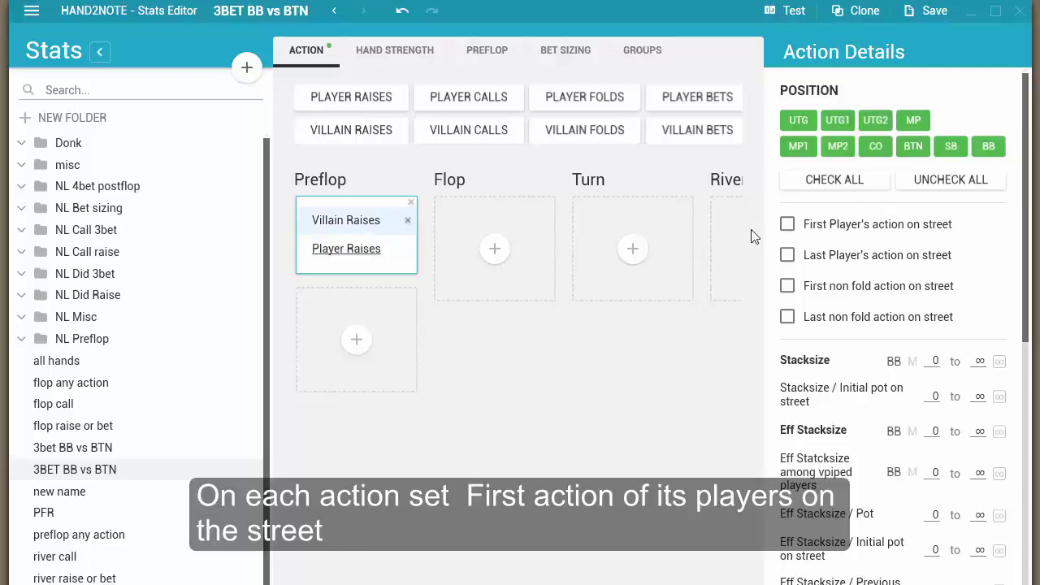
click(788, 226)
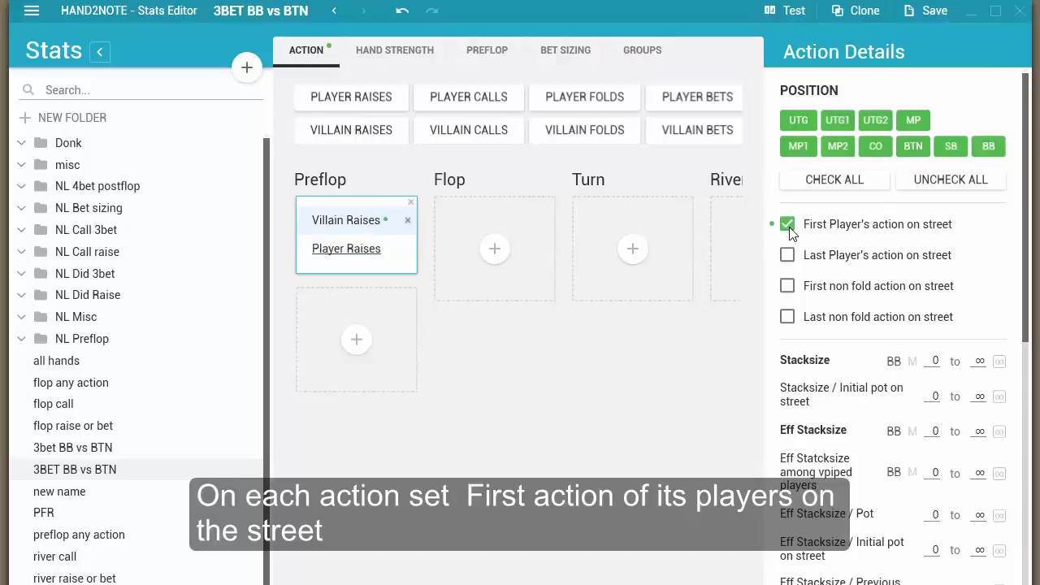
click(356, 254)
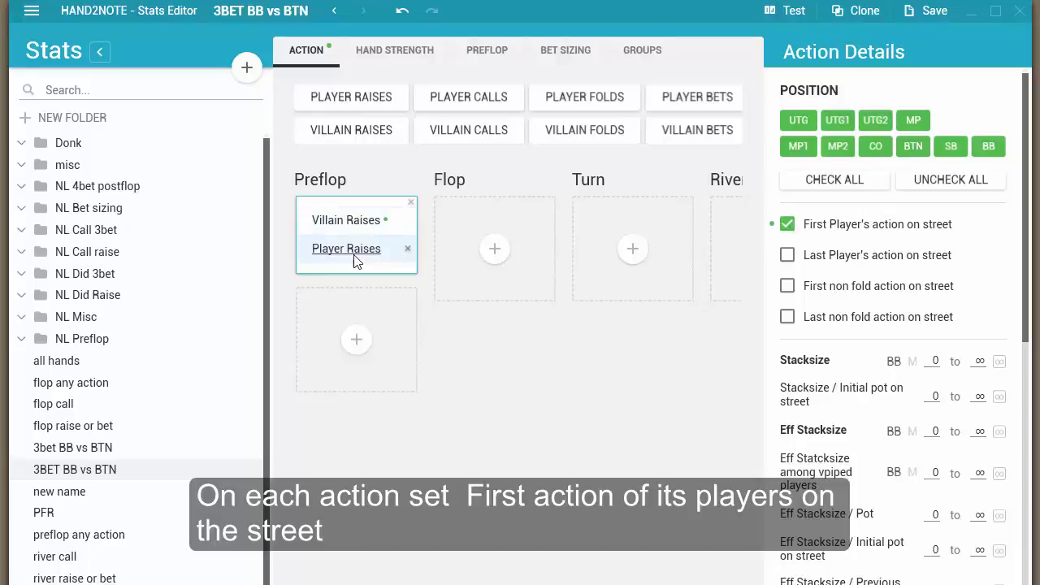
click(788, 226)
click(785, 11)
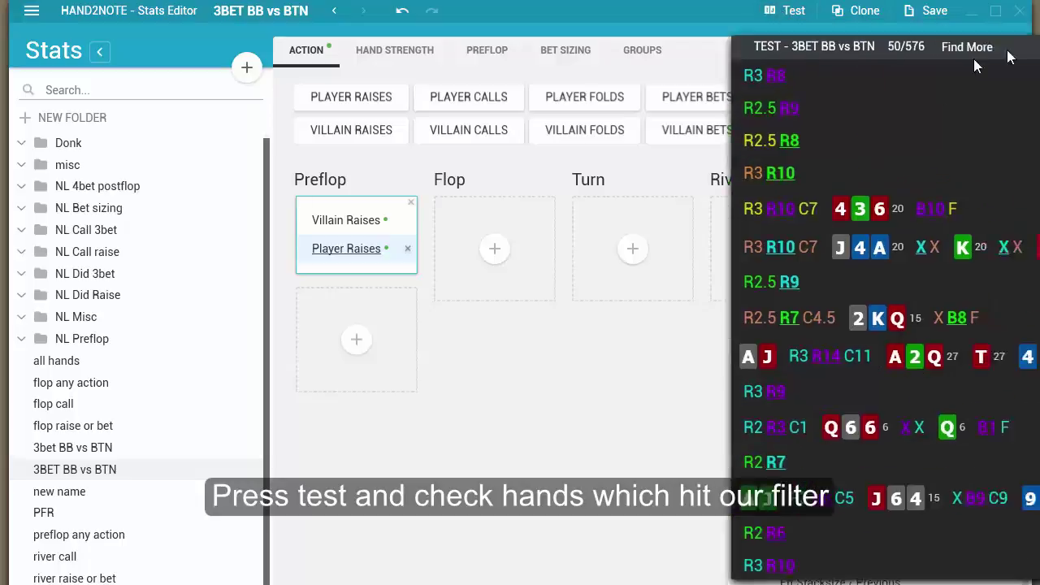
drag(1006, 46, 574, 82)
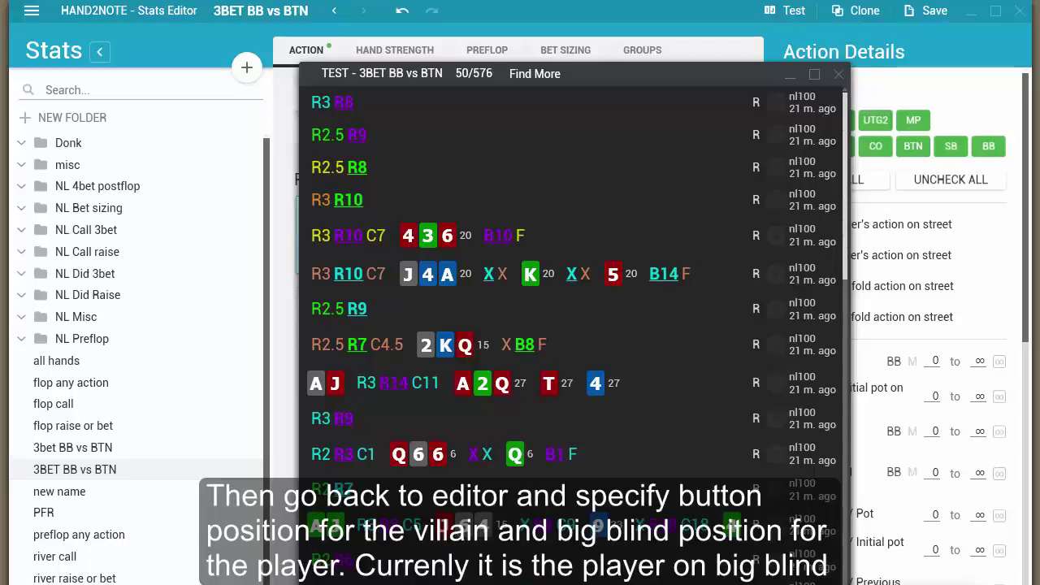
click(839, 74)
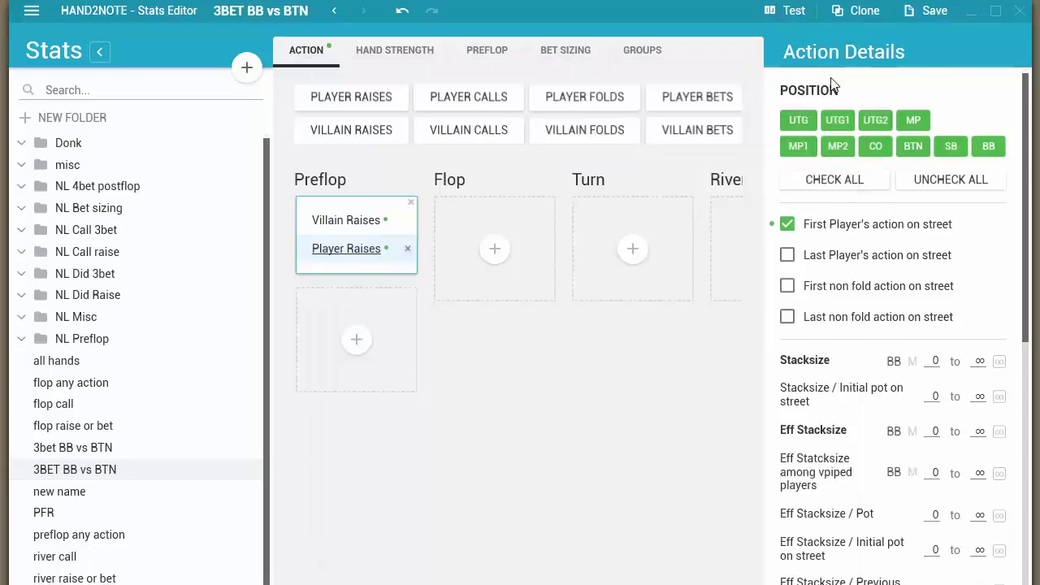
- Restrict the preflop villain raise to the BTN position and the player raise to BB, and test the stat again
click(355, 227)
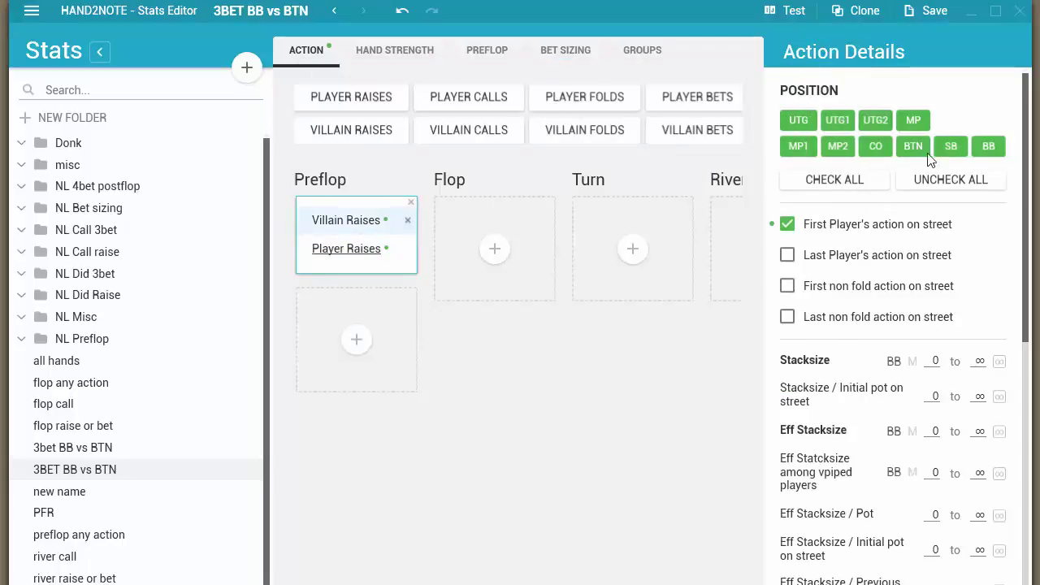
click(947, 185)
click(914, 148)
click(346, 249)
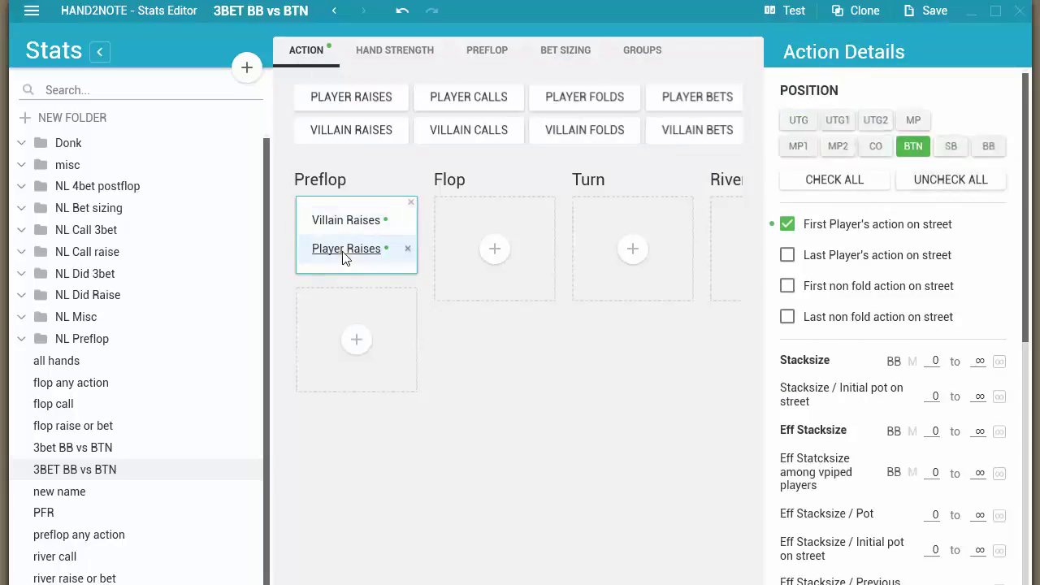
click(947, 180)
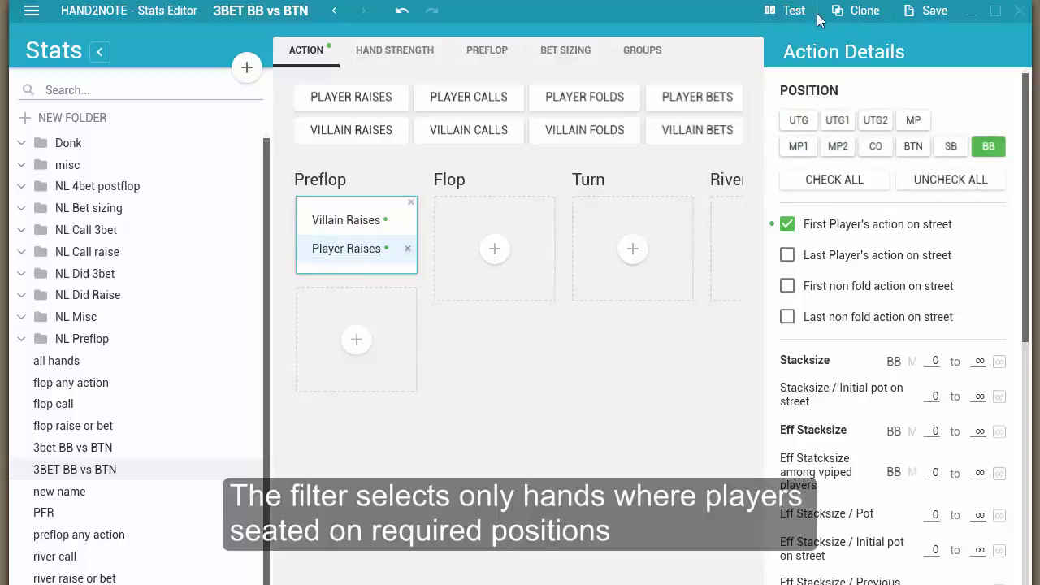
click(793, 11)
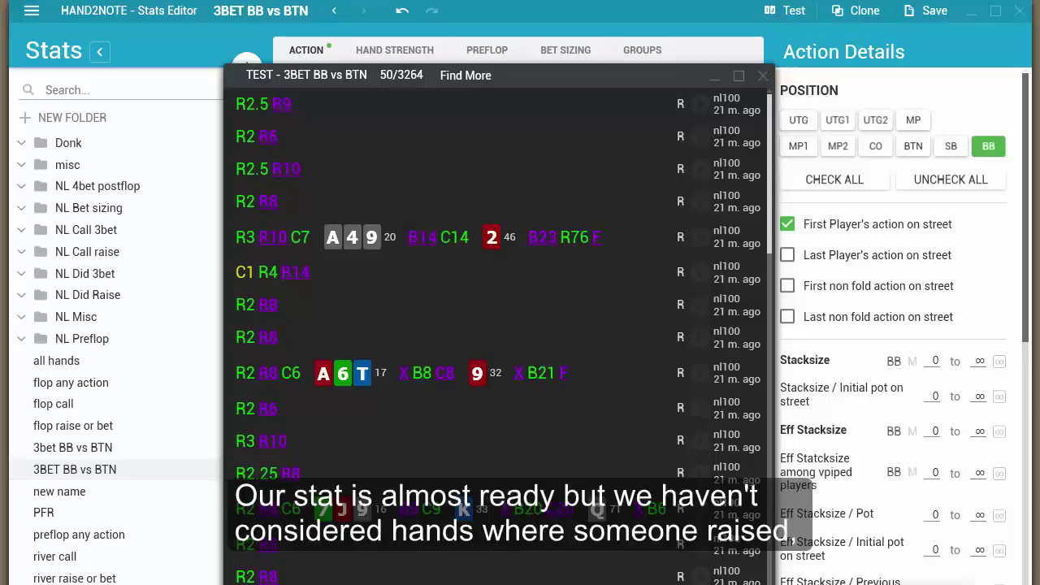
key(Escape)
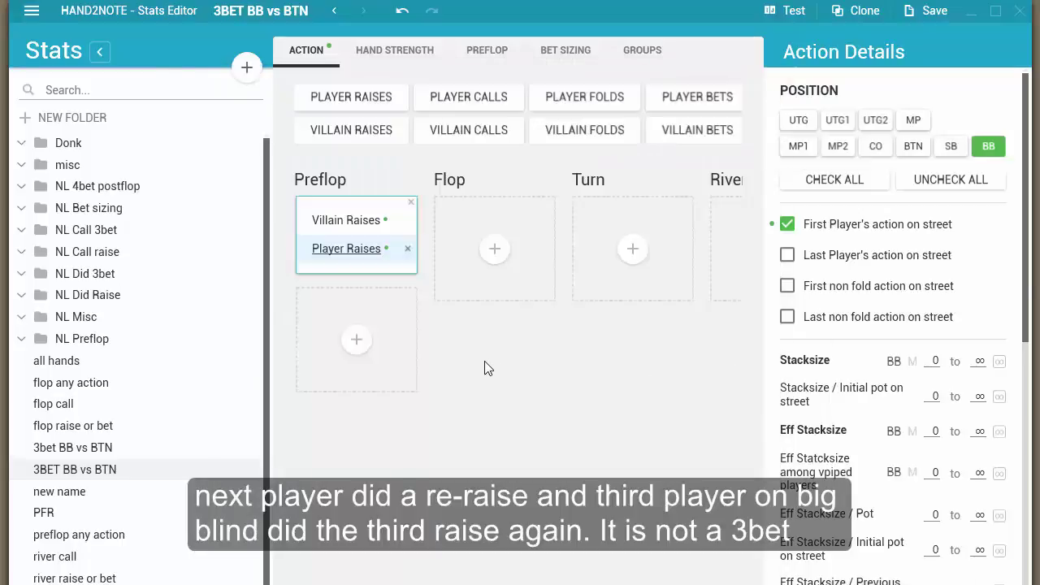
- For the preflop villain raise, enable First non fold action on street and disable First Player's action on street
click(355, 220)
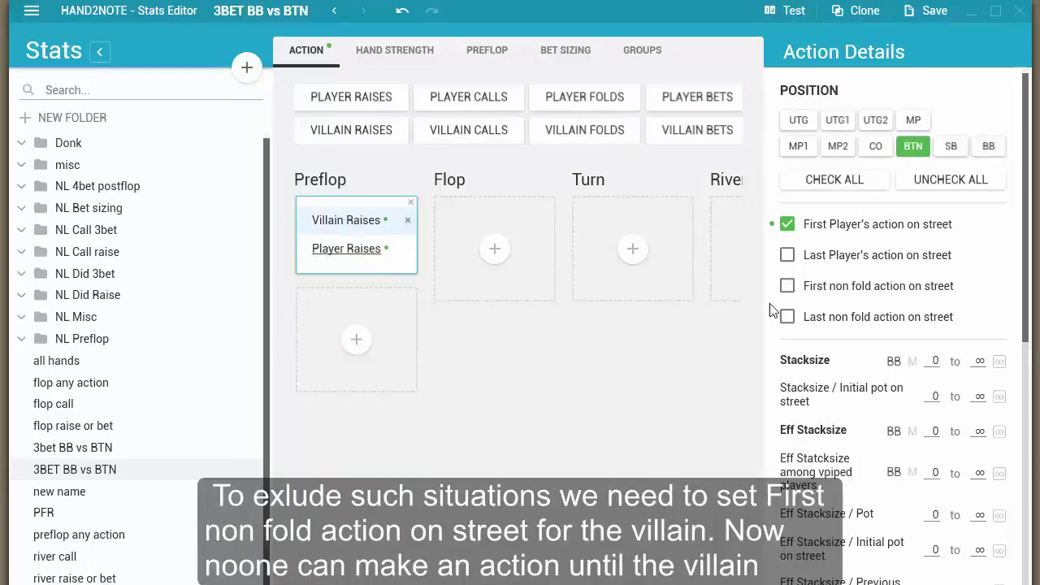
click(788, 286)
click(788, 225)
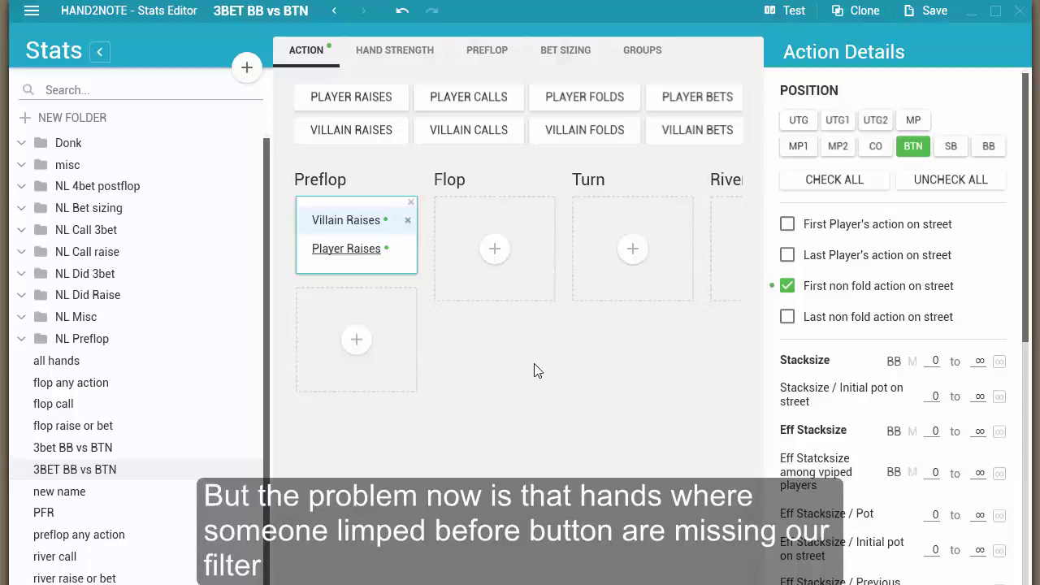
- Add an alternative preflop row consisting of Villain Calls, Villain Raises and Player Raises
click(358, 341)
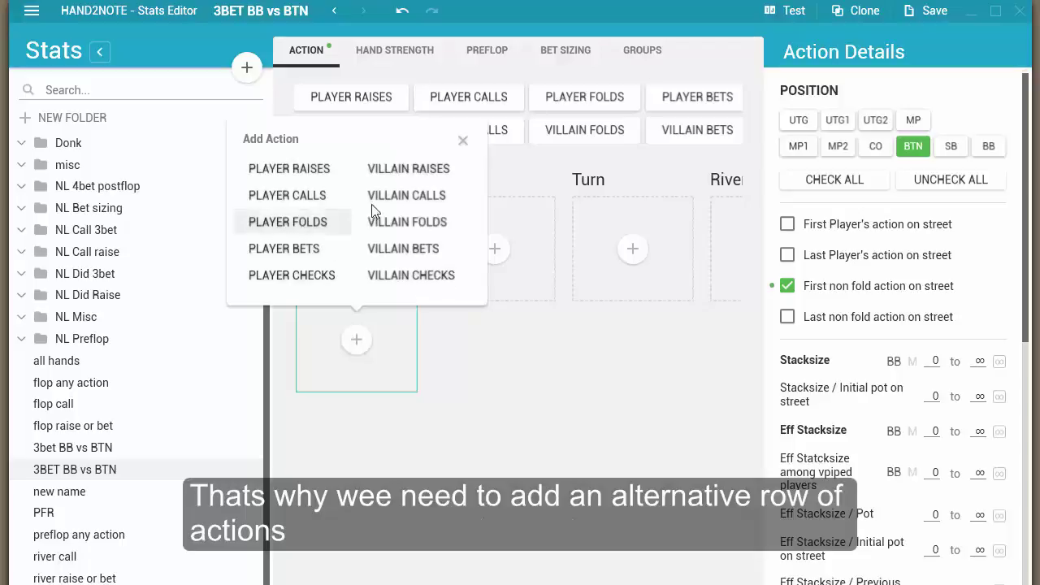
click(374, 195)
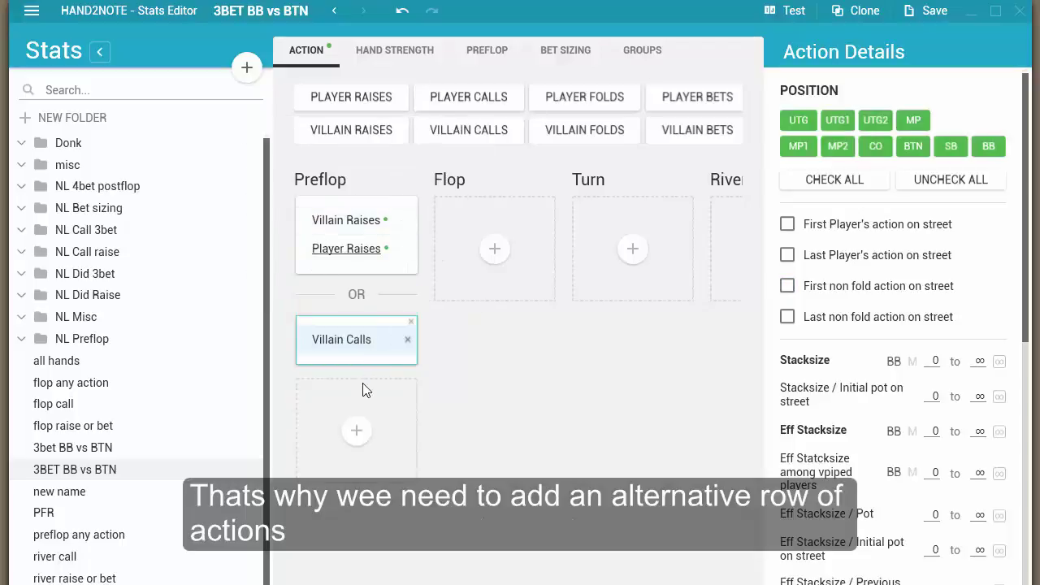
click(381, 104)
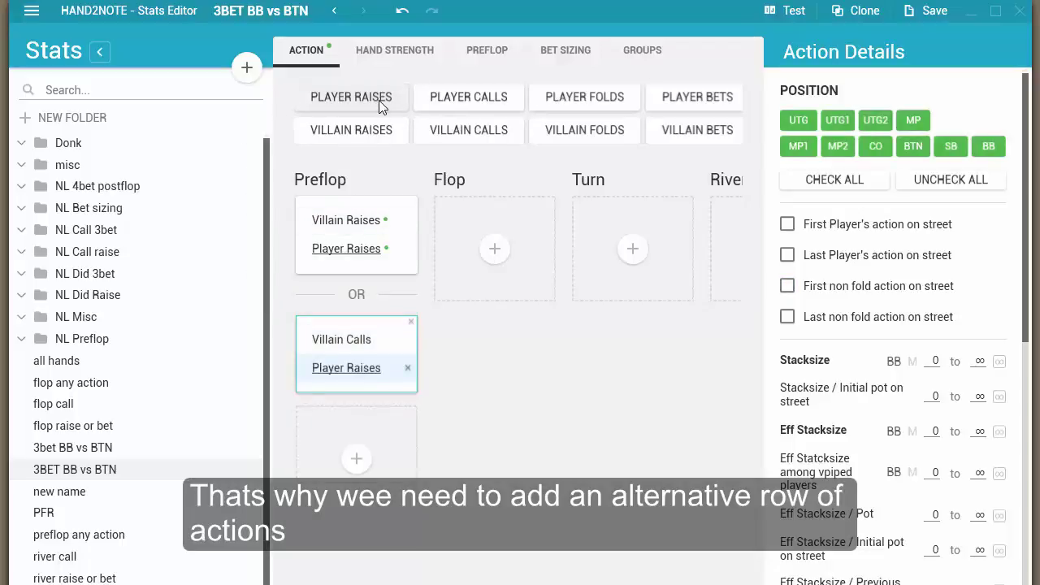
click(407, 367)
click(355, 135)
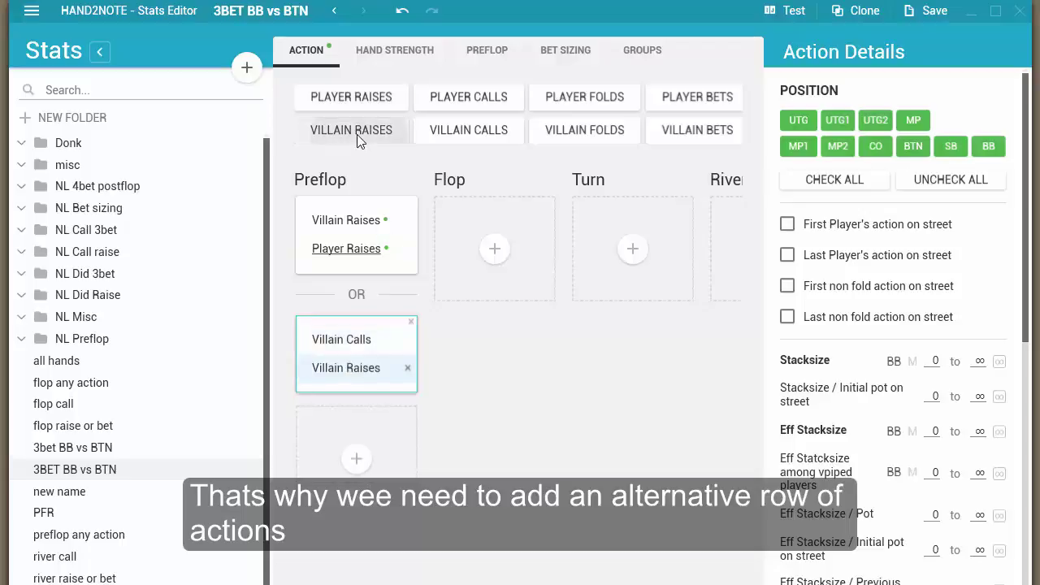
click(358, 98)
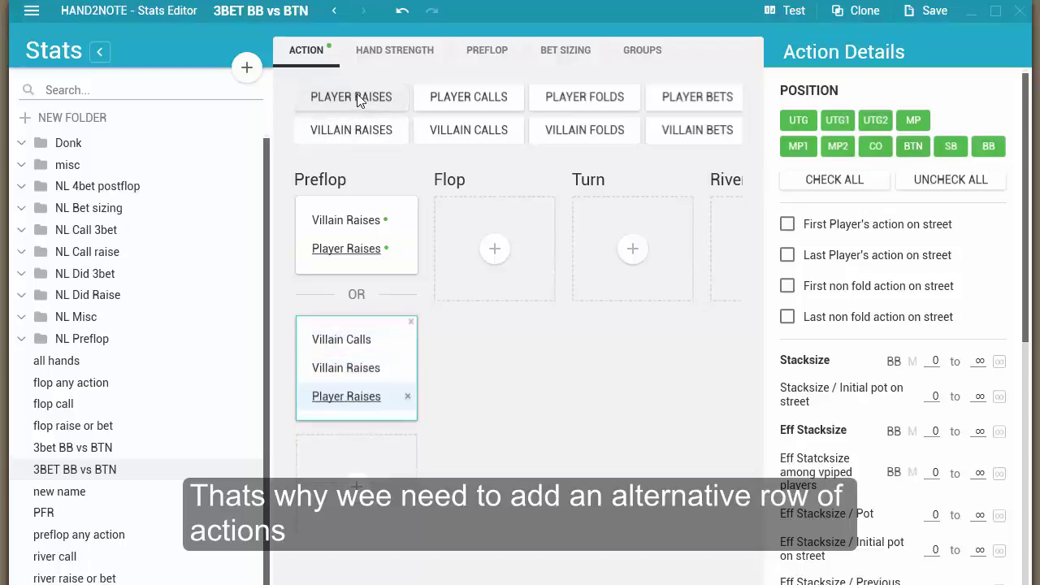
- Limit the bet size of the alternative row's Villain Calls action to a maximum of 1 BB
click(339, 337)
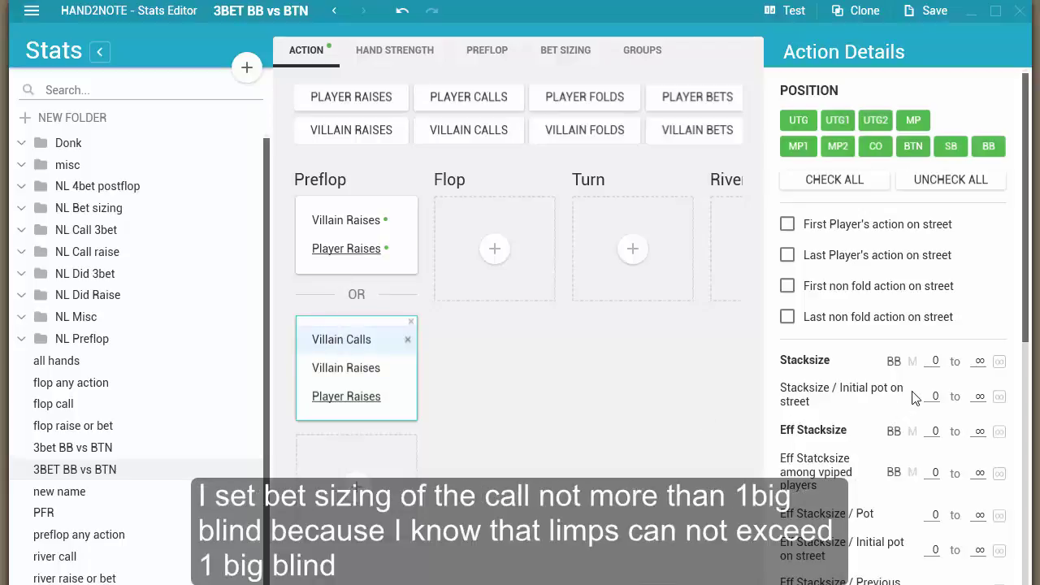
scroll(915, 396, down, 5)
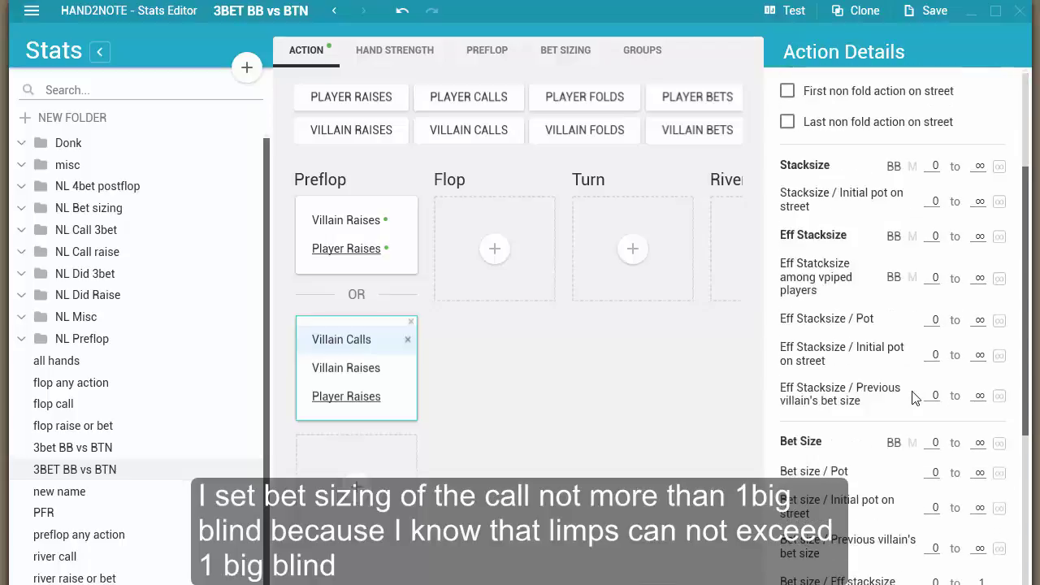
click(936, 442)
click(979, 443)
text(1)
- Restrict the alternative row's villain raise to BTN and its player raise to BB, and test the stat against the hands
click(361, 375)
scroll(962, 216, up, 3)
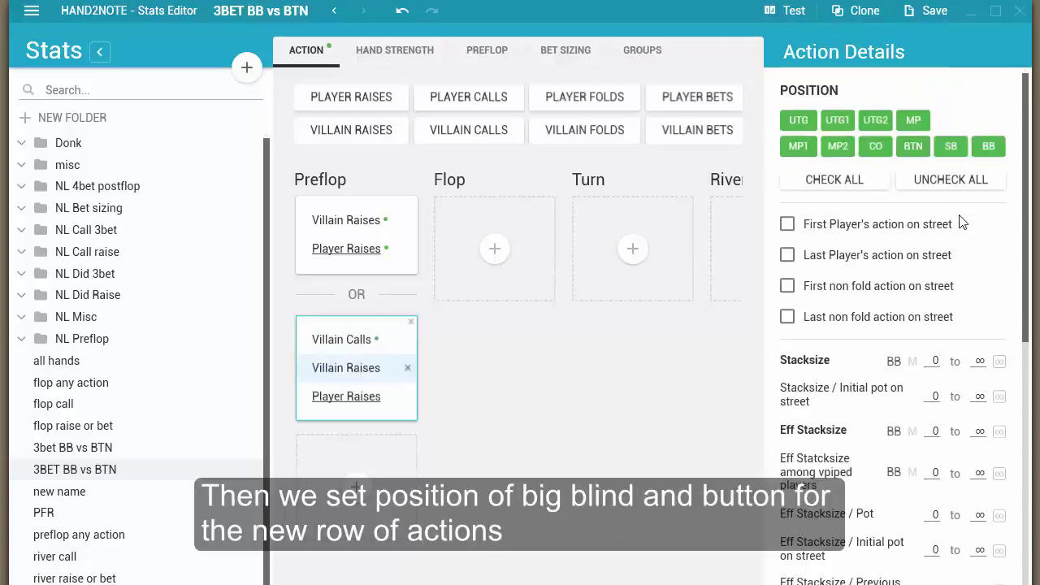
click(960, 183)
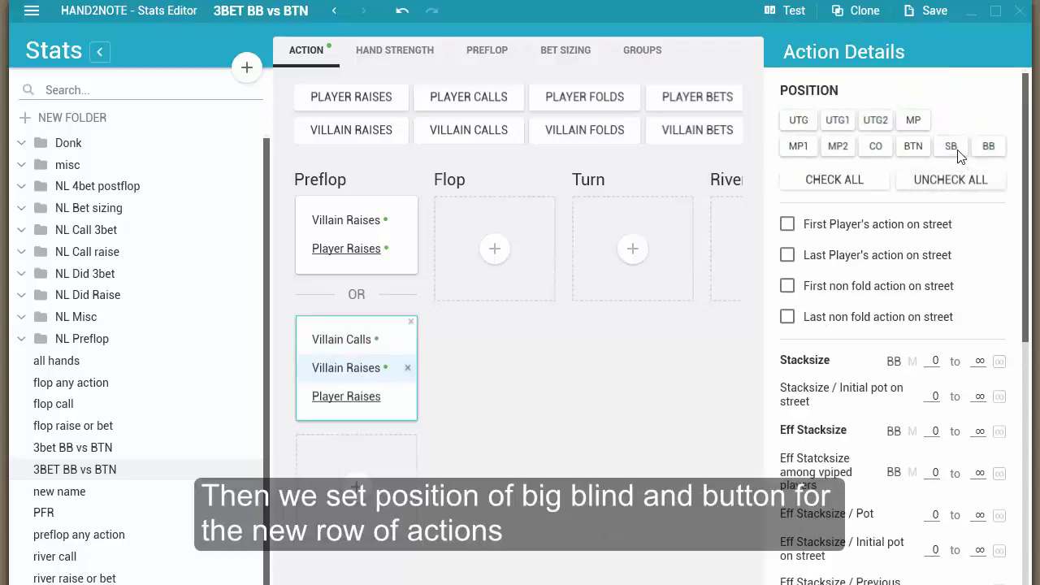
click(915, 148)
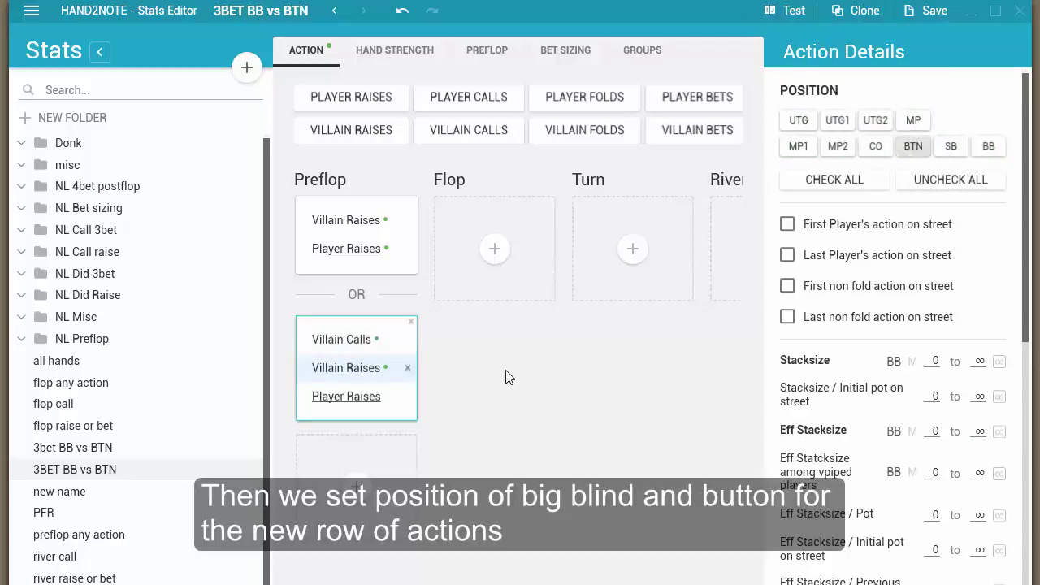
click(362, 400)
click(955, 181)
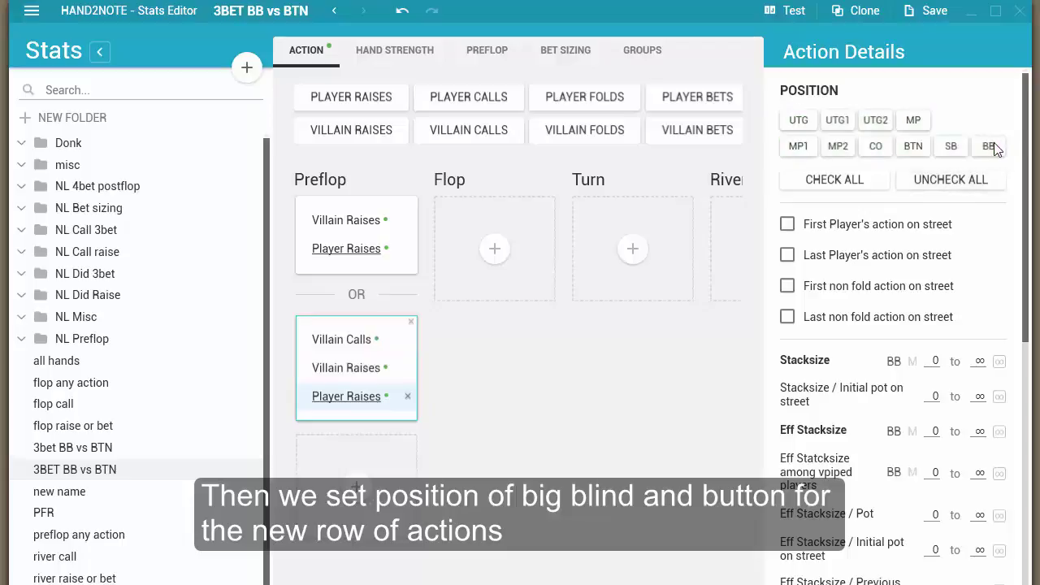
click(799, 16)
drag(1008, 41, 609, 42)
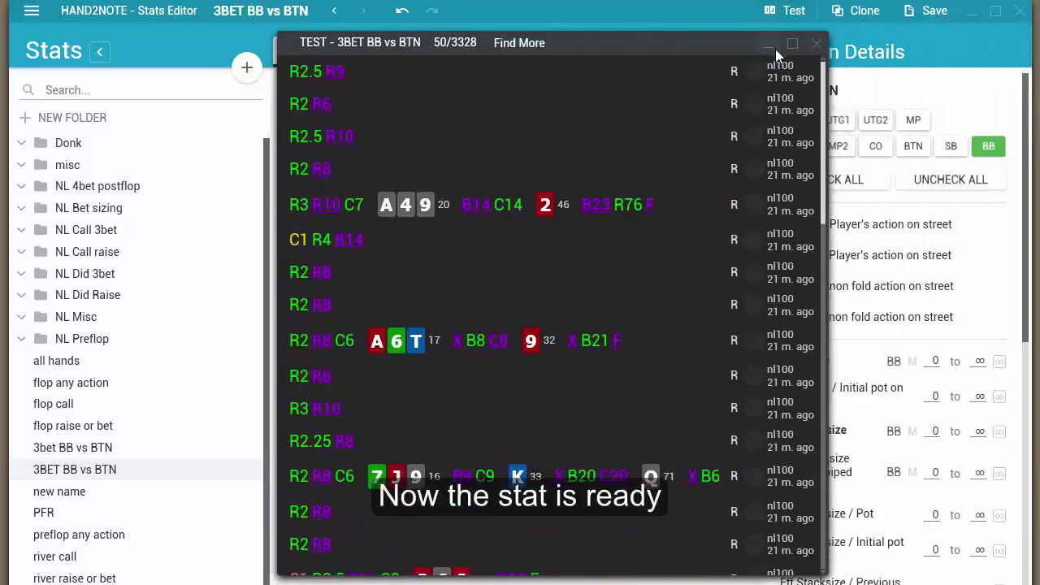